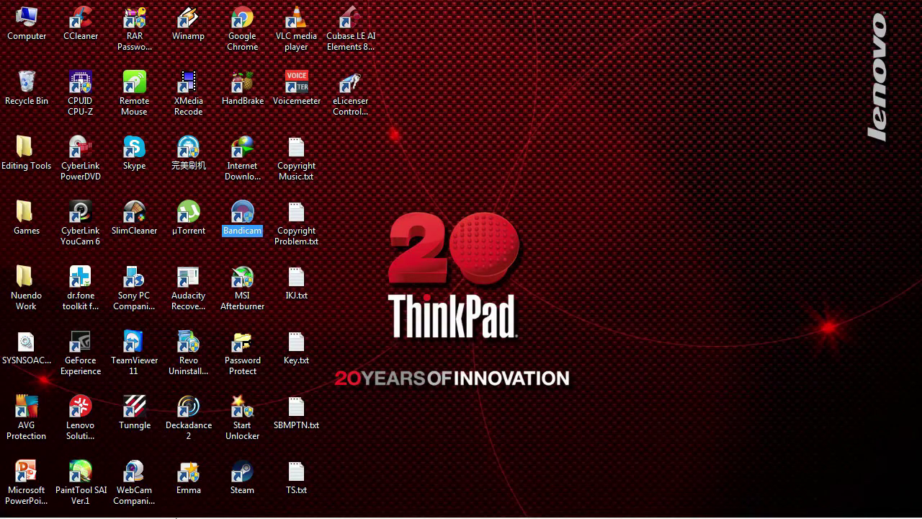
Close the Desktop Window Manager Session Manager properties dialog and reposition the Aero troubleshooter results window.
{"action": "mouse_move", "coordinate": [472, 515]}
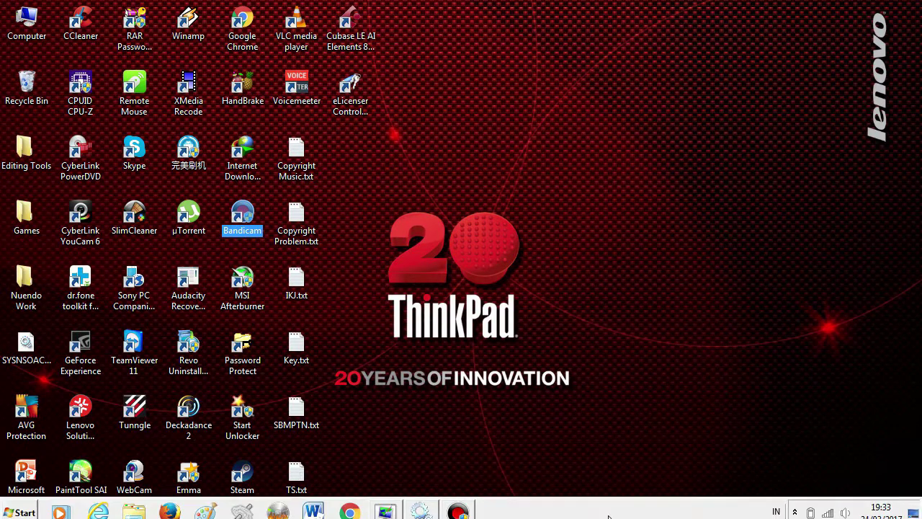
{"action": "left_click", "coordinate": [420, 503]}
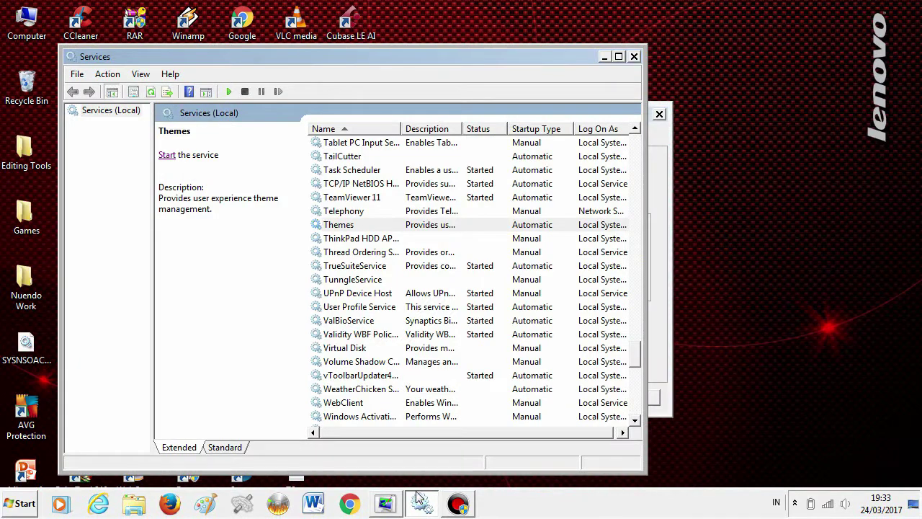
{"action": "left_click", "coordinate": [419, 503]}
{"action": "left_click_drag", "start_coordinate": [401, 110], "coordinate": [564, 87]}
{"action": "left_click_drag", "start_coordinate": [391, 106], "coordinate": [373, 108]}
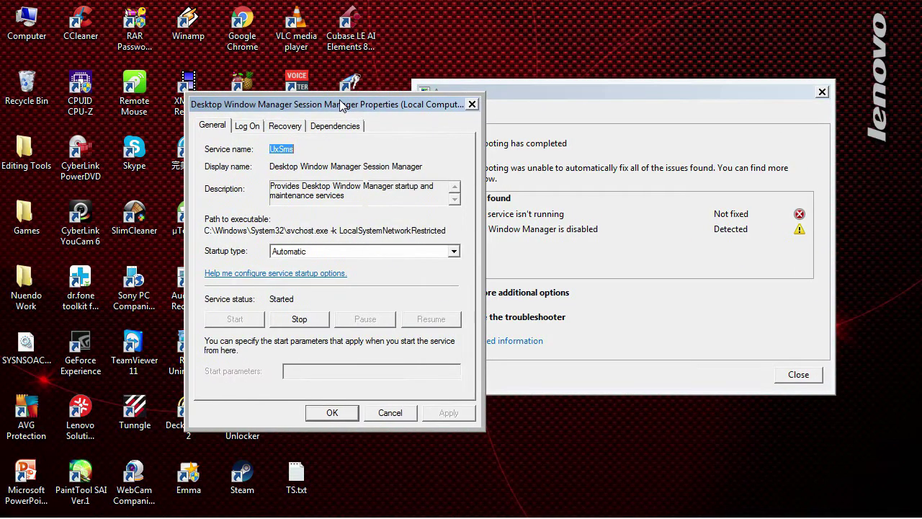
{"action": "left_click", "coordinate": [472, 105]}
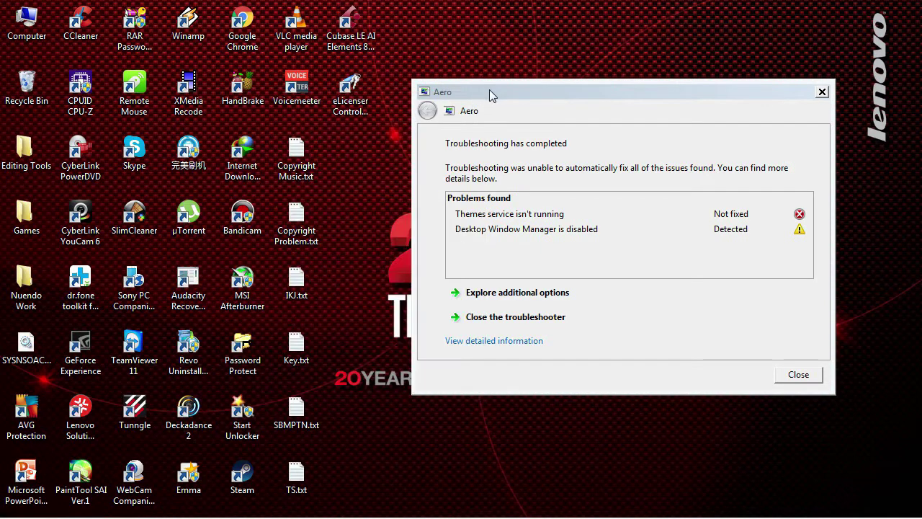
{"action": "left_click_drag", "start_coordinate": [489, 90], "coordinate": [341, 74]}
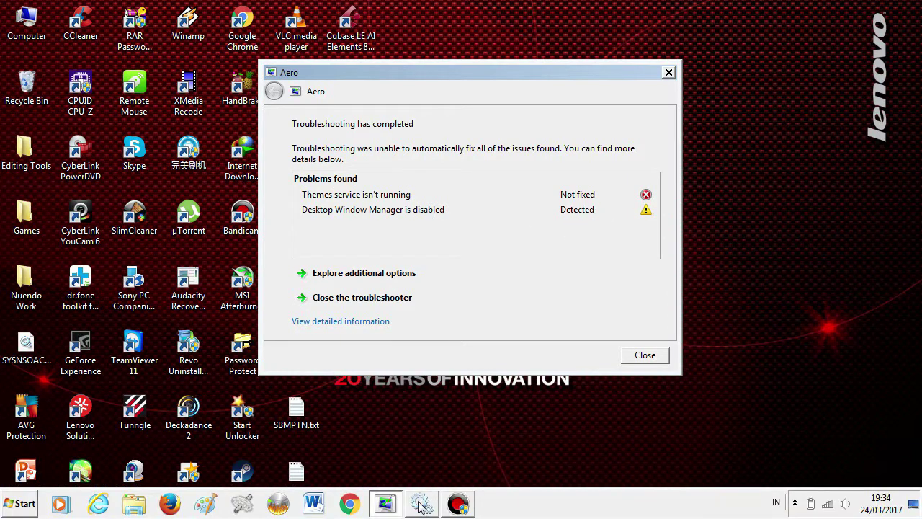
Try to start the Themes service in the maximized Services window, and minimize that window.
{"action": "left_click", "coordinate": [422, 506]}
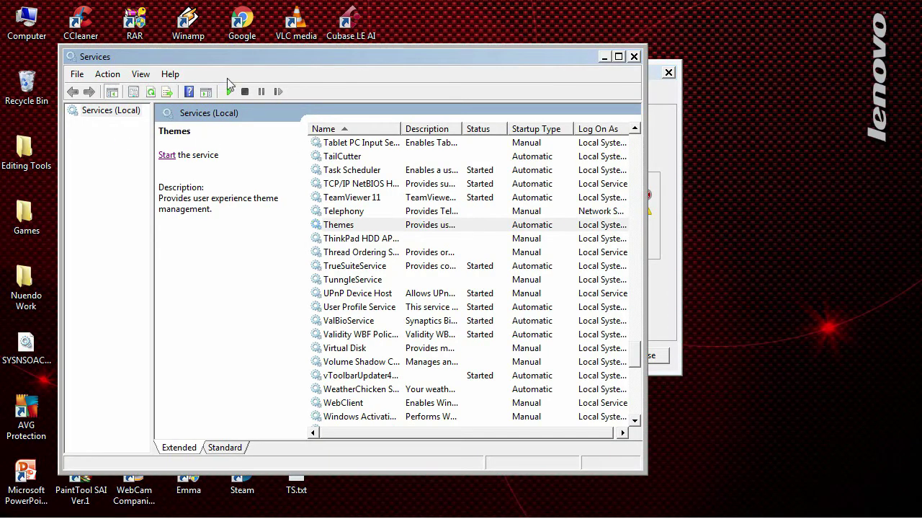
{"action": "left_click_drag", "start_coordinate": [100, 61], "coordinate": [107, 50]}
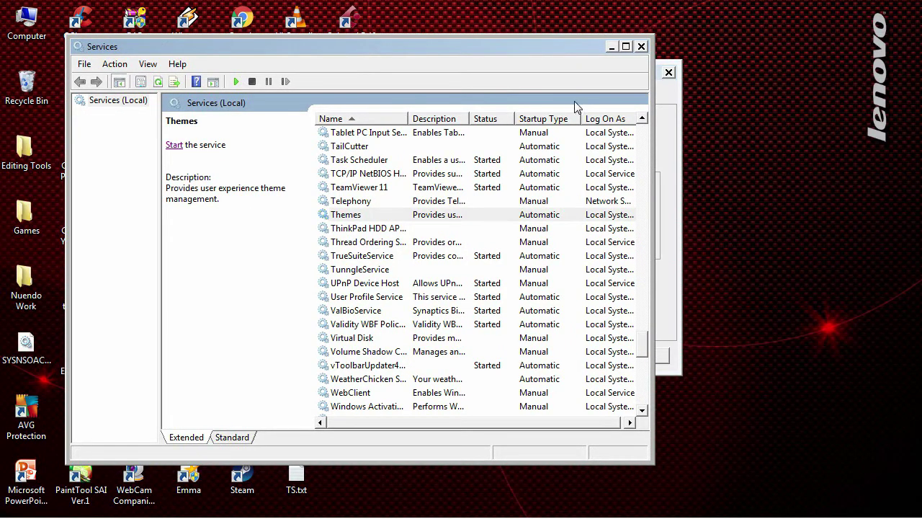
{"action": "key", "text": "super"}
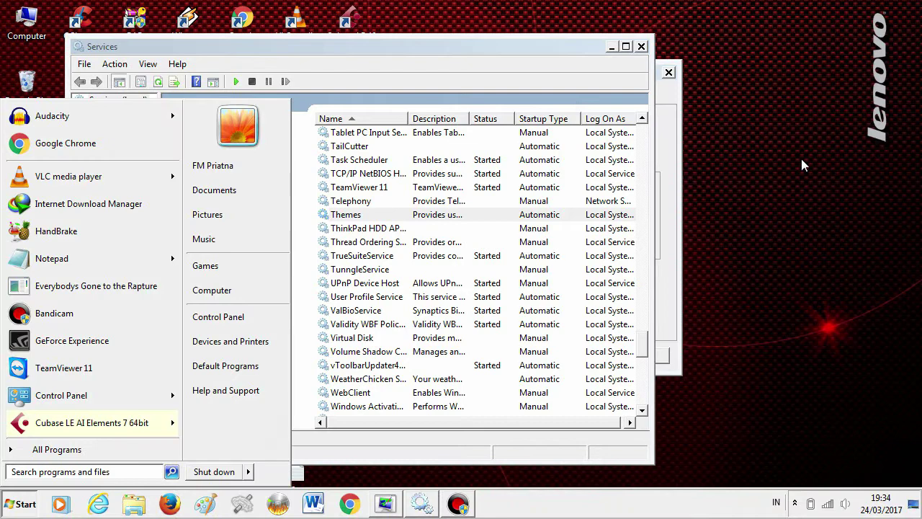
{"action": "key", "text": "super"}
{"action": "key", "text": "super+r"}
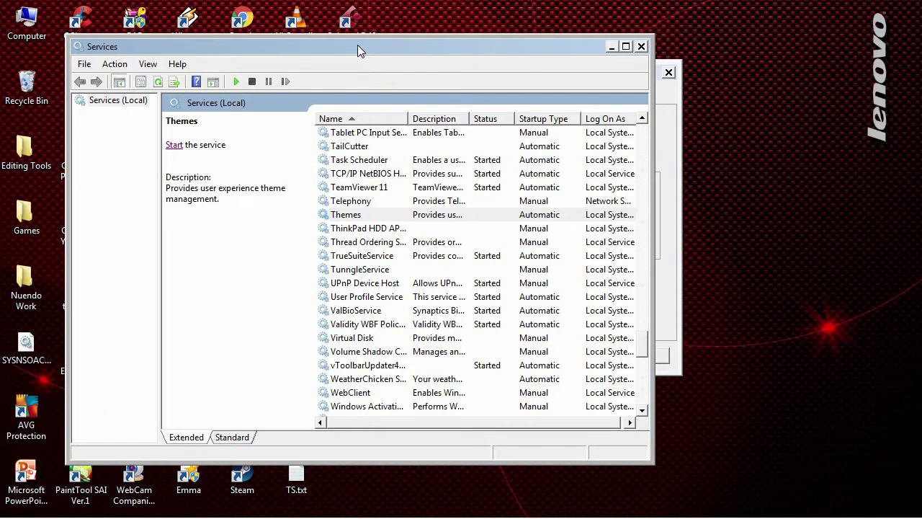
{"action": "double_click", "coordinate": [355, 48]}
{"action": "left_click", "coordinate": [104, 108]}
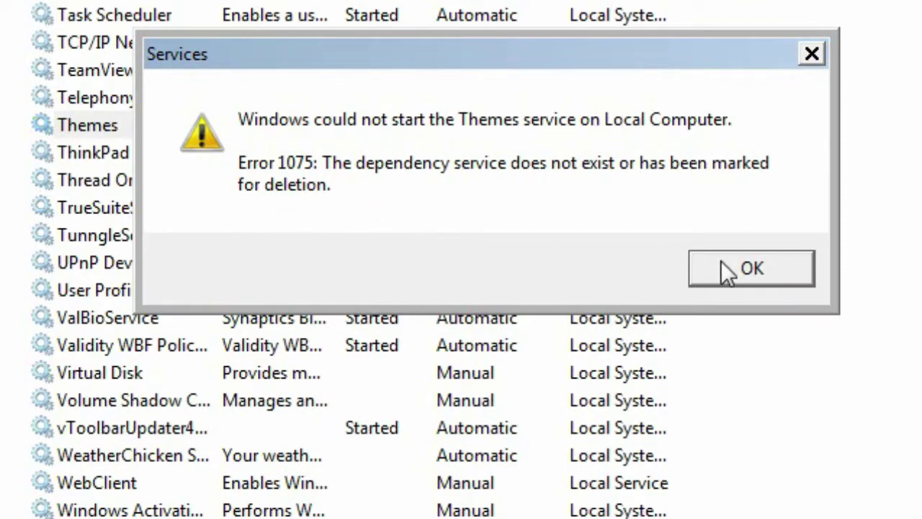
{"action": "left_click", "coordinate": [765, 265]}
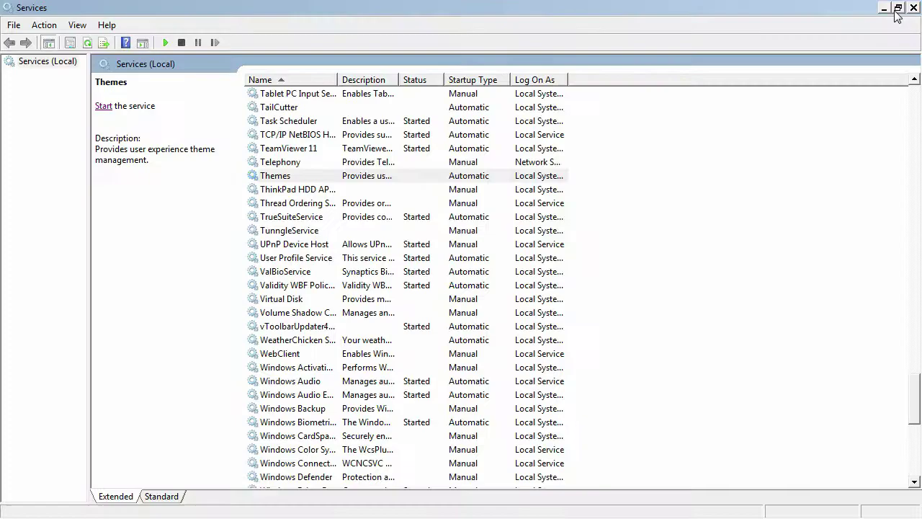
{"action": "left_click", "coordinate": [880, 9]}
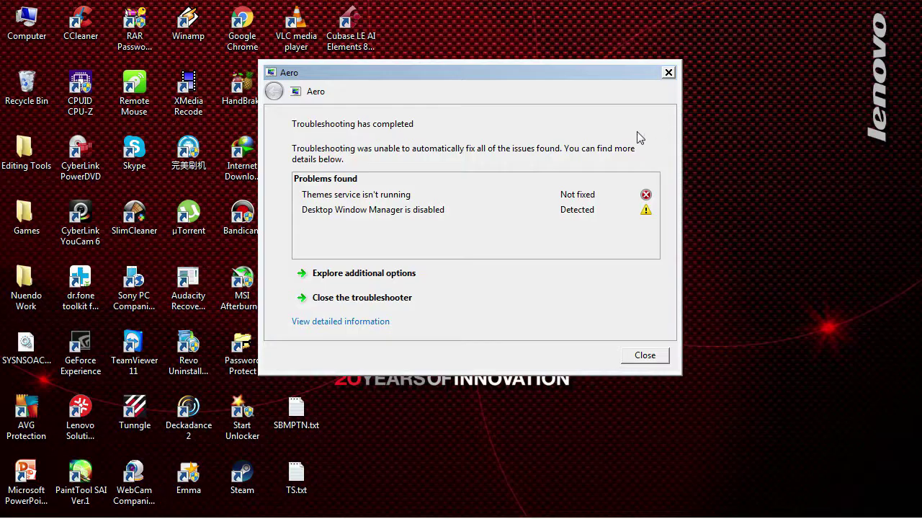
{"action": "mouse_move", "coordinate": [453, 506]}
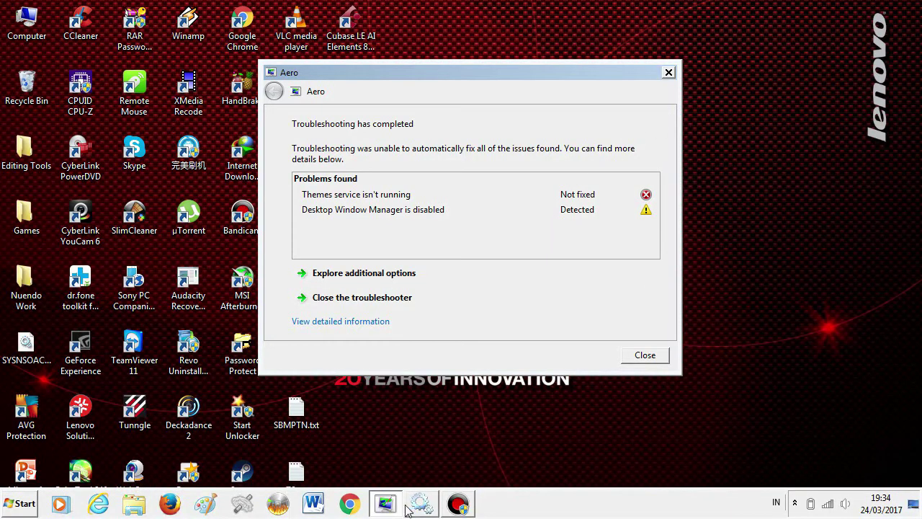
{"action": "left_click", "coordinate": [415, 500]}
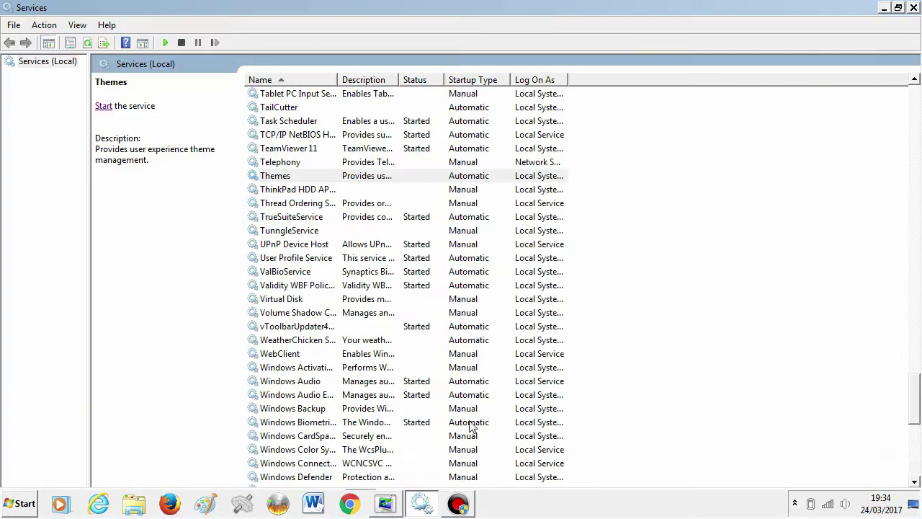
{"action": "left_click", "coordinate": [414, 500]}
{"action": "left_click", "coordinate": [416, 503]}
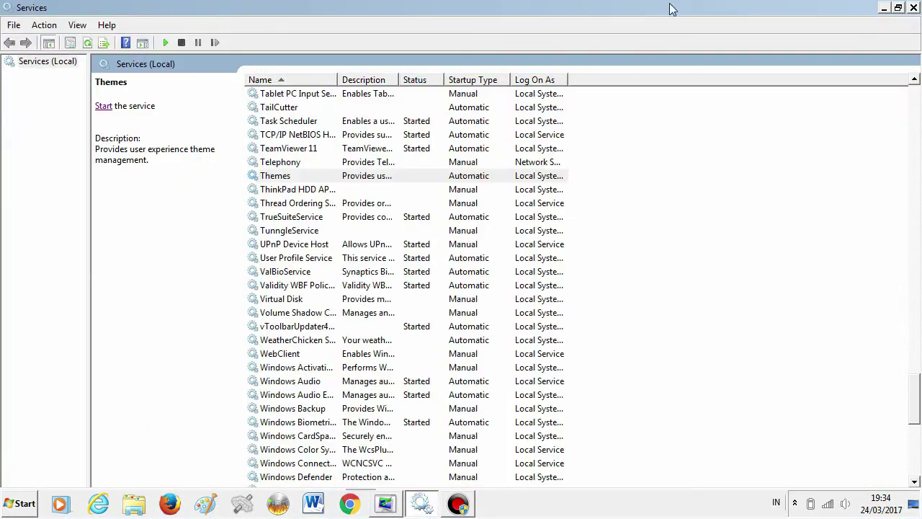
{"action": "left_click", "coordinate": [880, 9]}
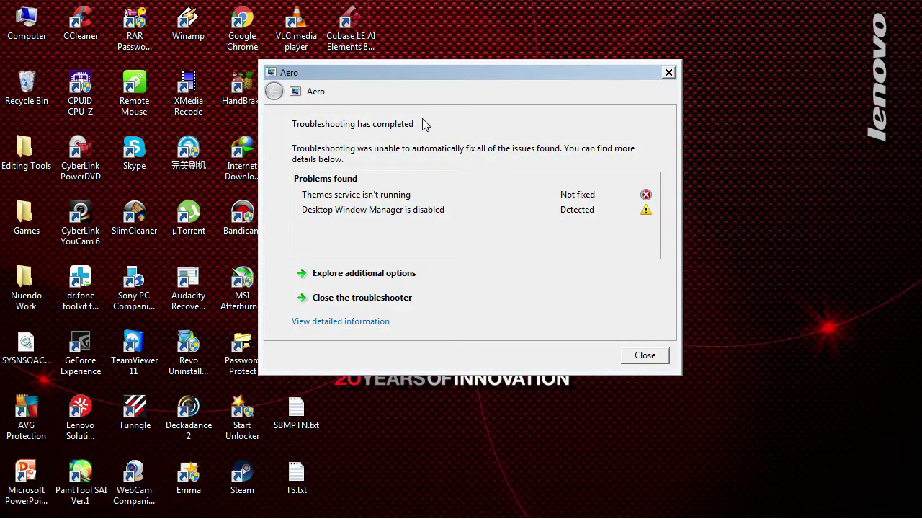
Run regedit to open the Registry Editor.
{"action": "key", "text": "super+r"}
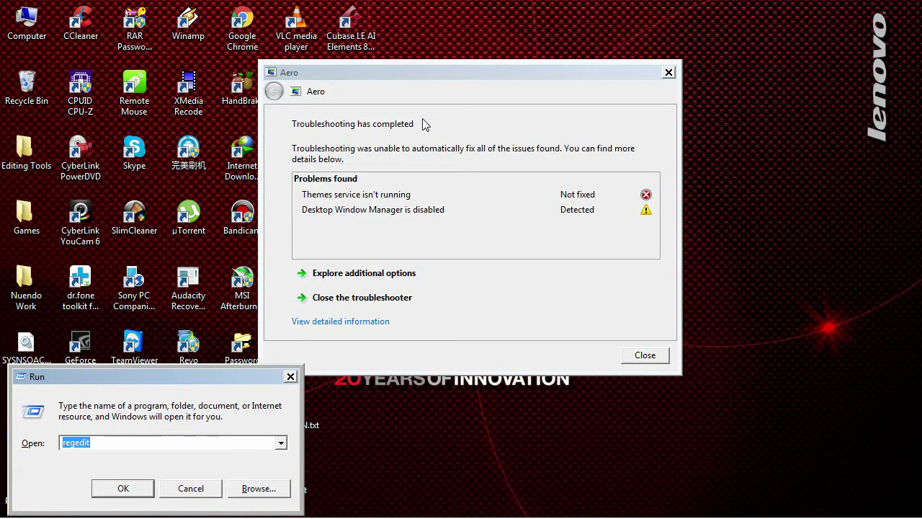
{"action": "key", "text": "Return"}
{"action": "key", "text": "Return"}
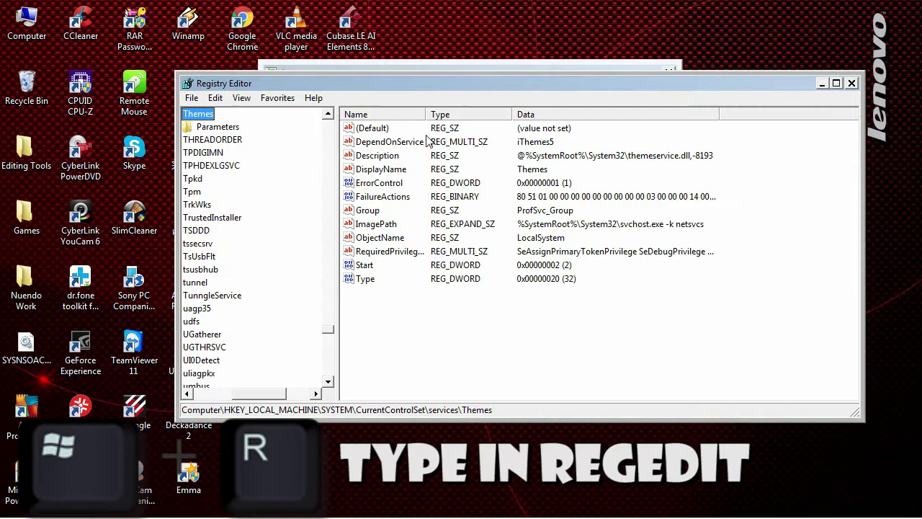
Go back to the start of the registry tree, expand HKEY_LOCAL_MACHINE and select its SYSTEM key.
{"action": "left_click_drag", "start_coordinate": [265, 394], "coordinate": [219, 394]}
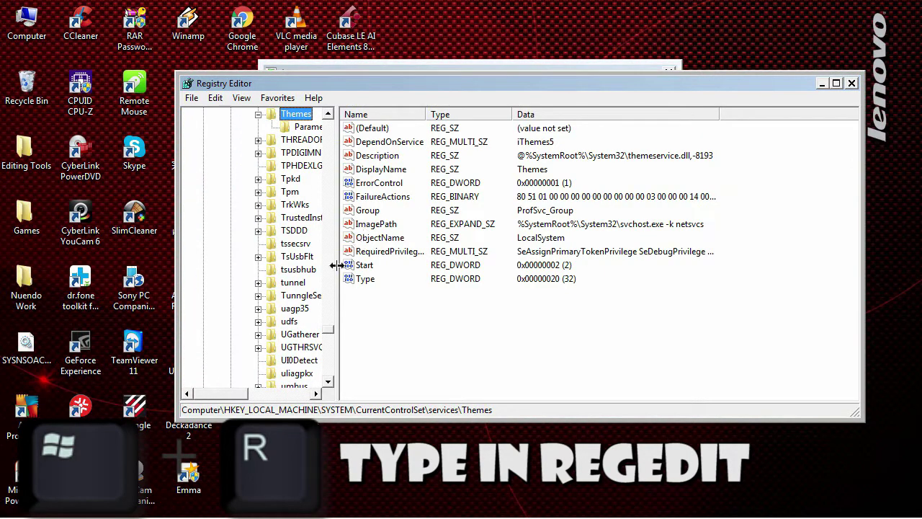
{"action": "left_click_drag", "start_coordinate": [328, 345], "coordinate": [328, 121]}
{"action": "double_click", "coordinate": [224, 155]}
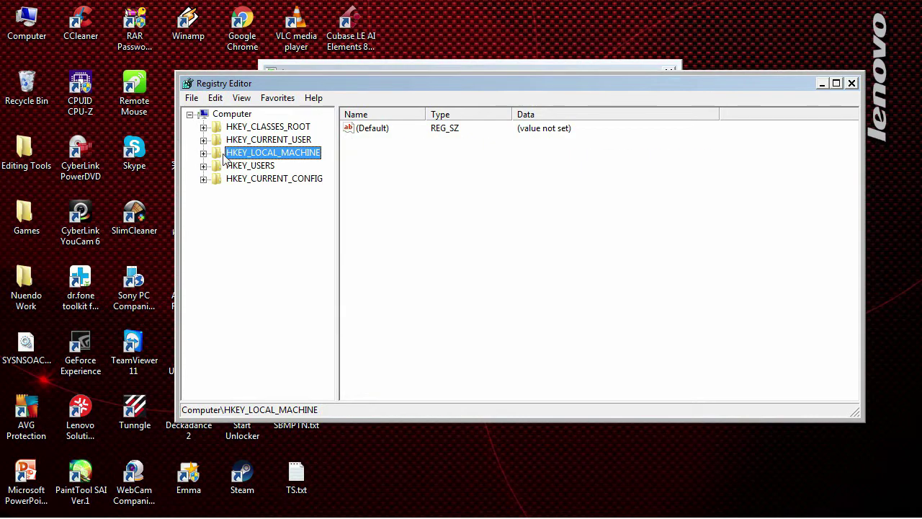
{"action": "left_click", "coordinate": [203, 153]}
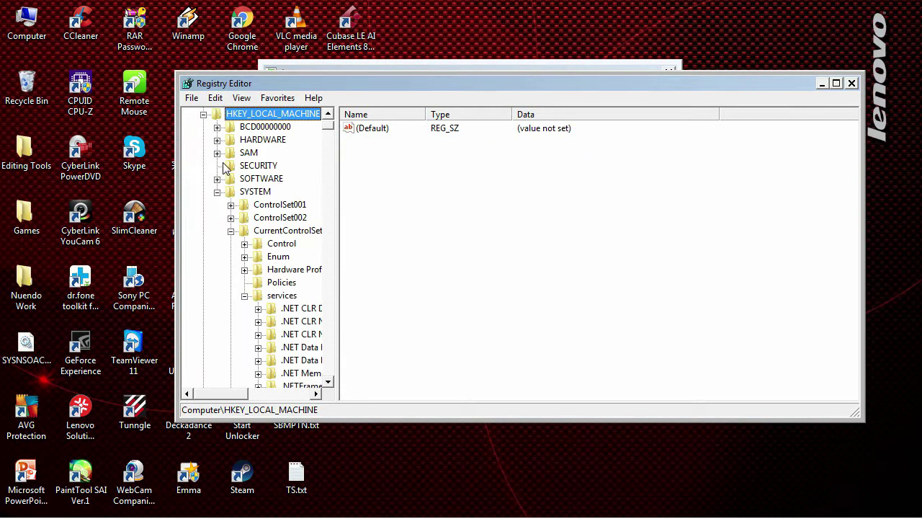
{"action": "left_click", "coordinate": [218, 192]}
{"action": "left_click", "coordinate": [218, 228]}
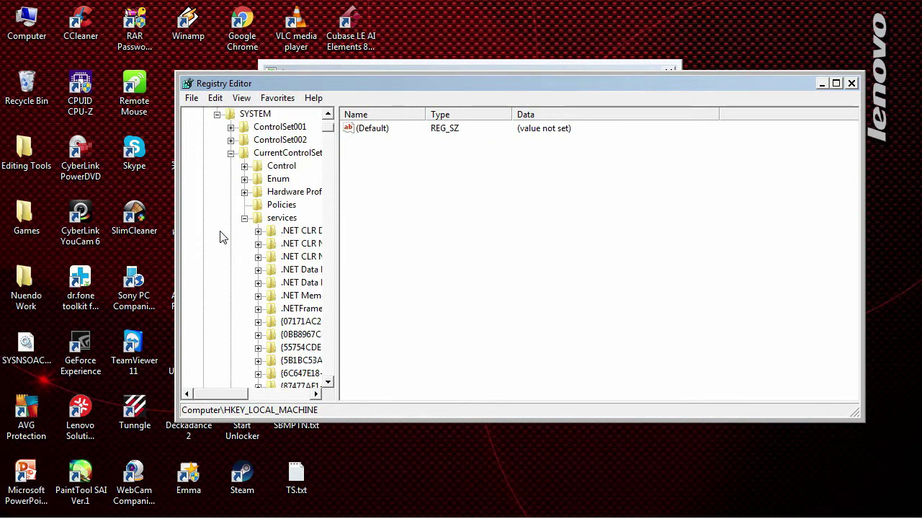
{"action": "left_click", "coordinate": [248, 114]}
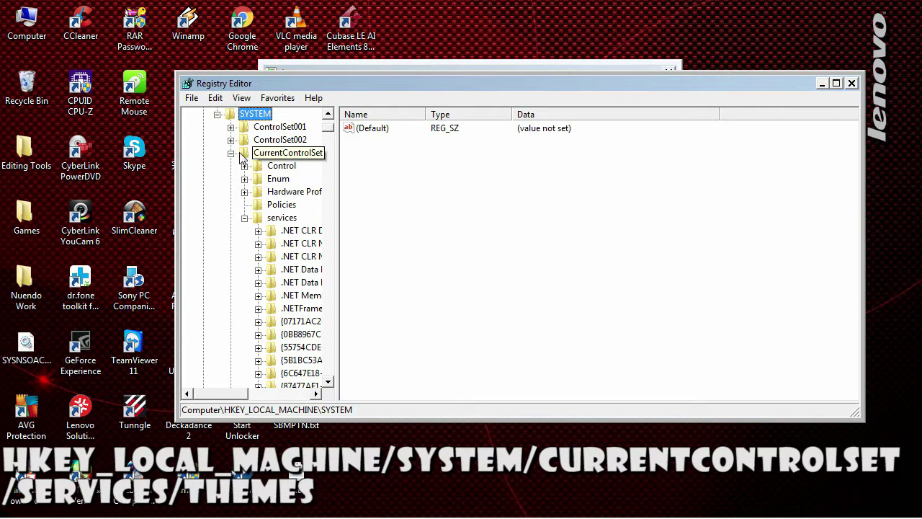
Expand CurrentControlSet under SYSTEM and select its services key.
{"action": "left_click", "coordinate": [231, 153]}
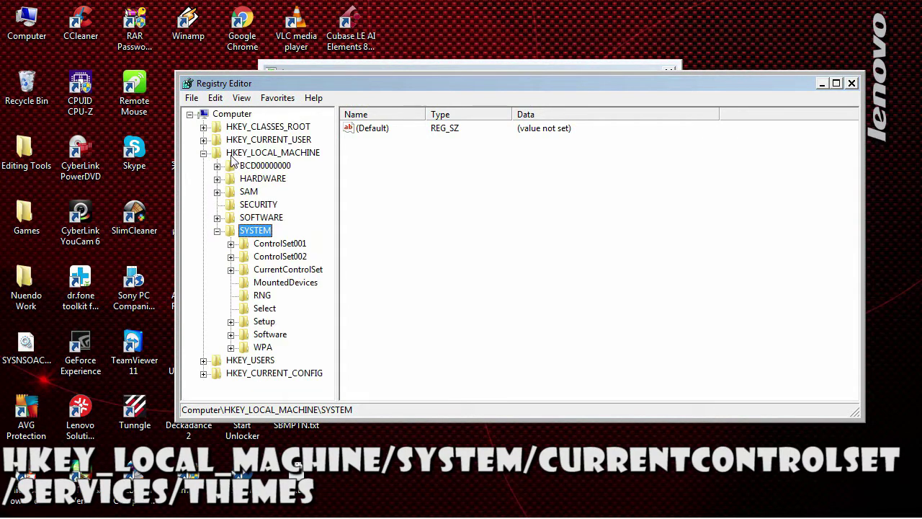
{"action": "left_click", "coordinate": [230, 270]}
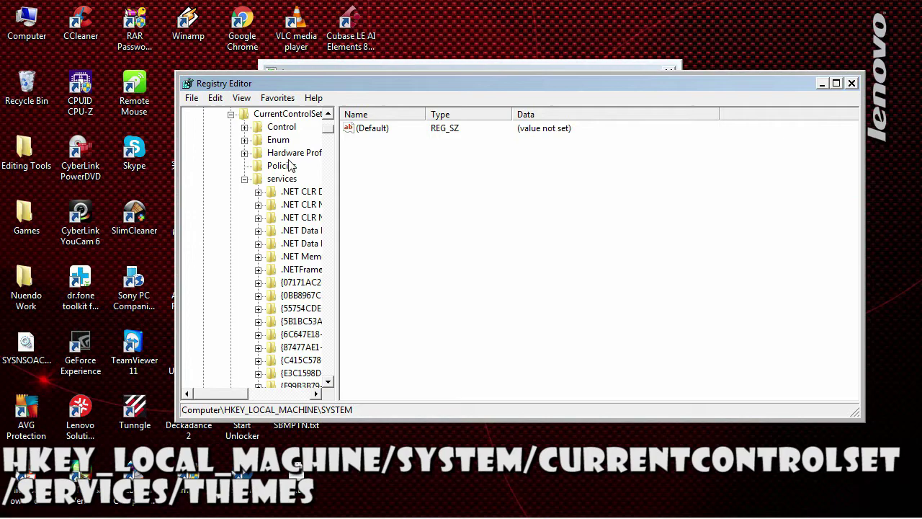
{"action": "left_click", "coordinate": [286, 113]}
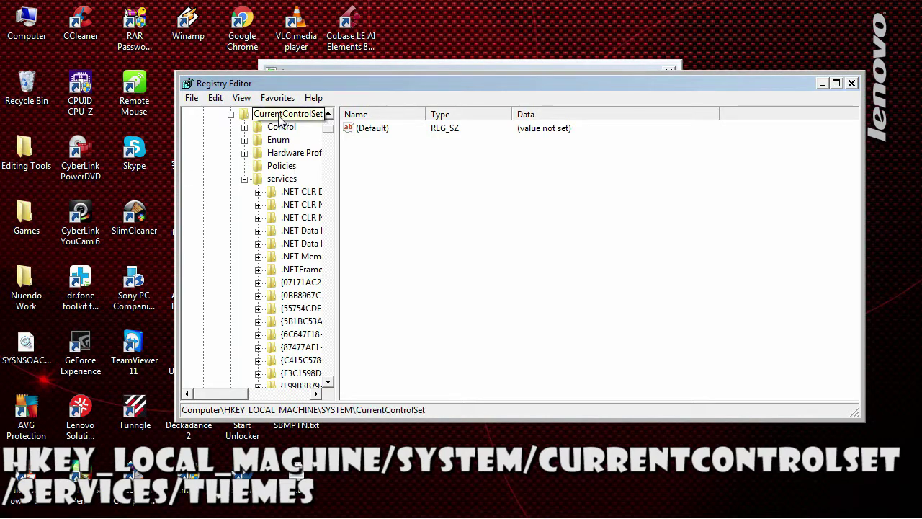
{"action": "left_click", "coordinate": [245, 179]}
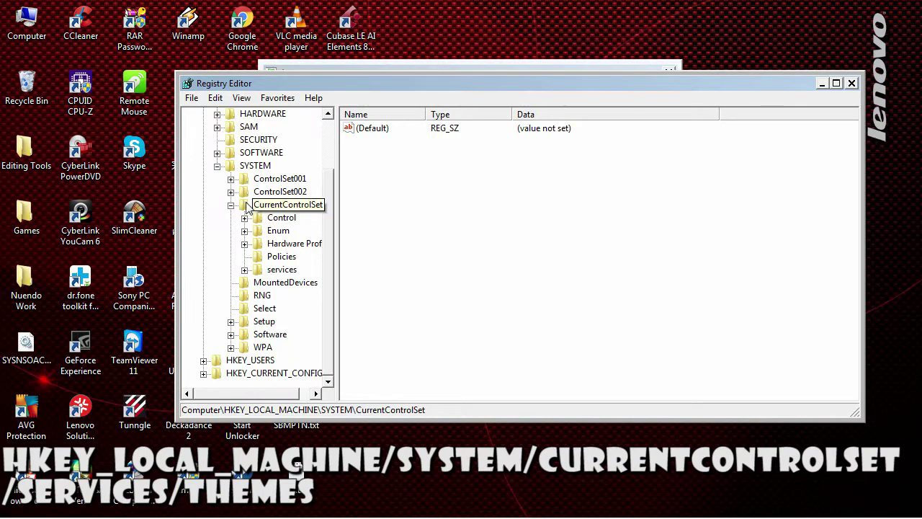
{"action": "left_click", "coordinate": [246, 268]}
{"action": "left_click", "coordinate": [282, 113]}
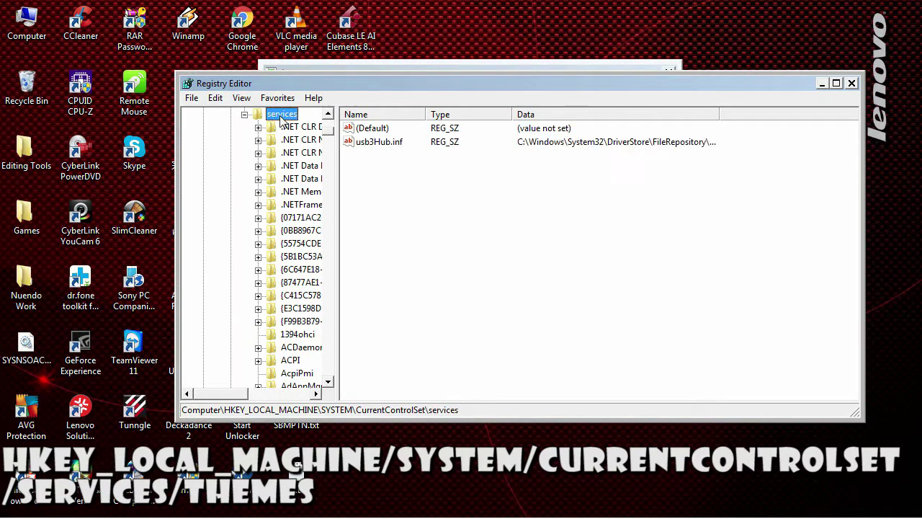
Find and select the Themes key among the subkeys of services.
{"action": "scroll", "coordinate": [306, 238], "scroll_direction": "down", "scroll_amount": 6}
{"action": "left_click", "coordinate": [238, 395]}
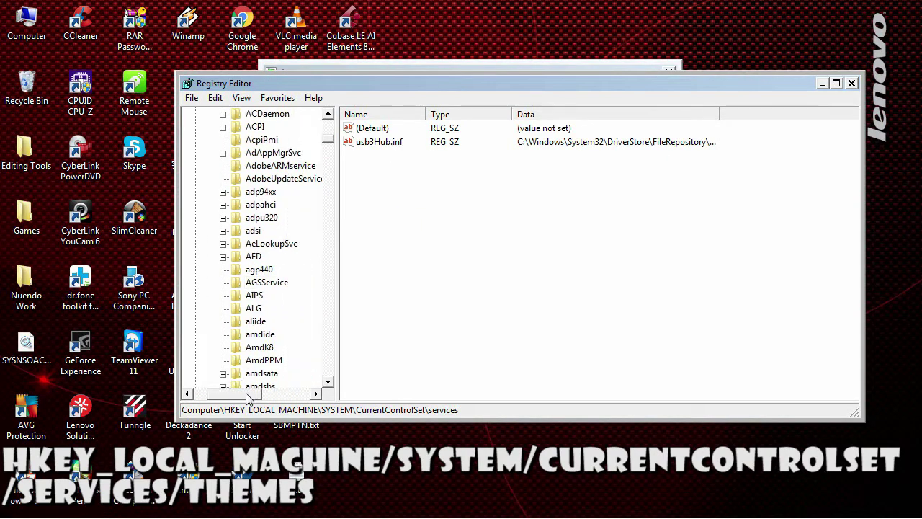
{"action": "scroll", "coordinate": [267, 267], "scroll_direction": "down", "scroll_amount": 8}
{"action": "left_click", "coordinate": [261, 268]}
{"action": "key", "text": "t"}
{"action": "key", "text": "t"}
{"action": "key", "text": "t"}
{"action": "key", "text": "t"}
{"action": "key", "text": "t"}
{"action": "key", "text": "t"}
{"action": "key", "text": "t"}
{"action": "key", "text": "t"}
{"action": "key", "text": "t"}
{"action": "key", "text": "t"}
{"action": "key", "text": "t"}
{"action": "key", "text": "t"}
{"action": "key", "text": "t"}
{"action": "key", "text": "t"}
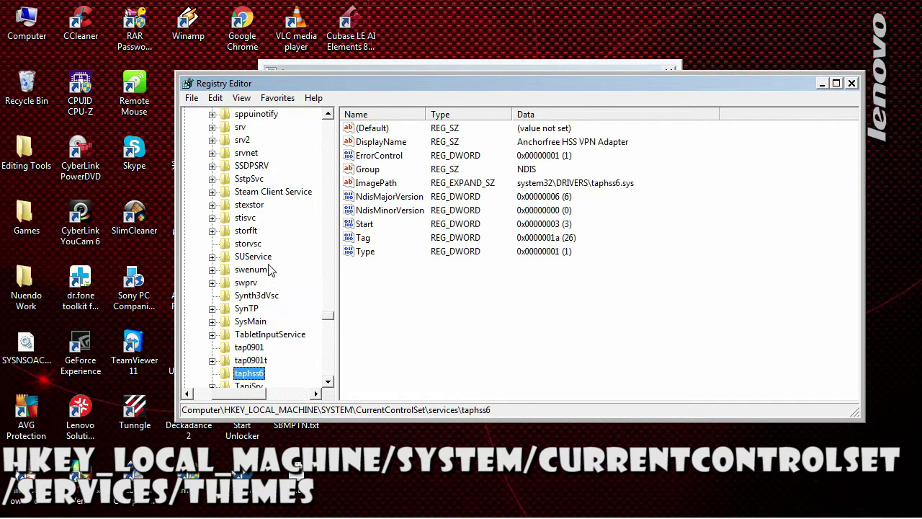
{"action": "key", "text": "t"}
{"action": "key", "text": "t"}
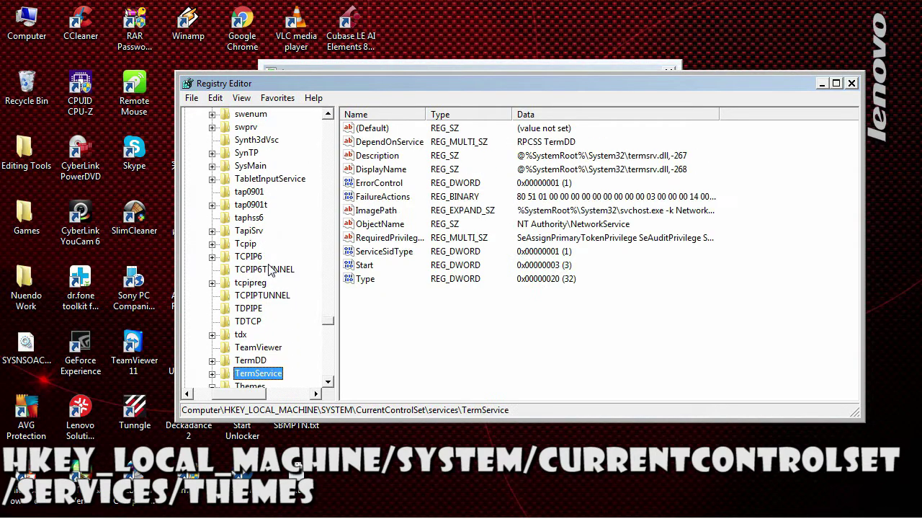
{"action": "key", "text": "t"}
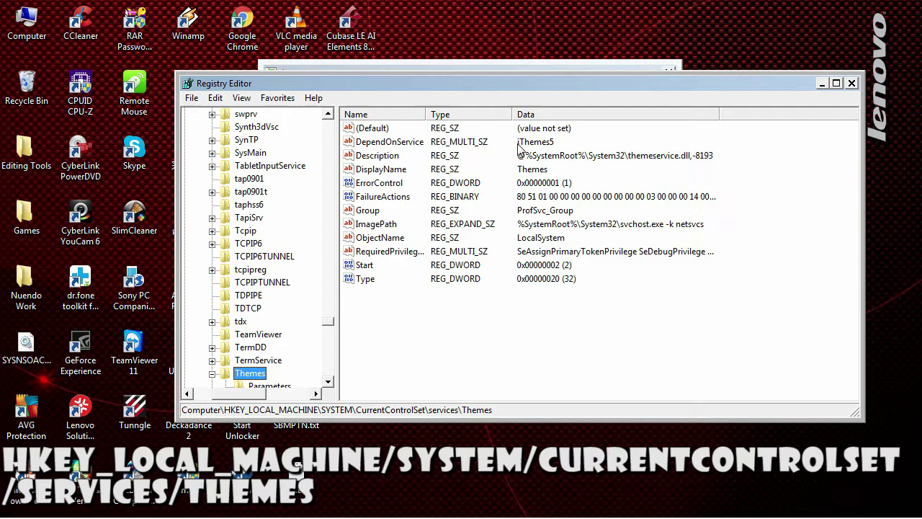
Inspect the value data of DependOnService in the Themes key, and cancel the edit dialog.
{"action": "key", "text": "Tab"}
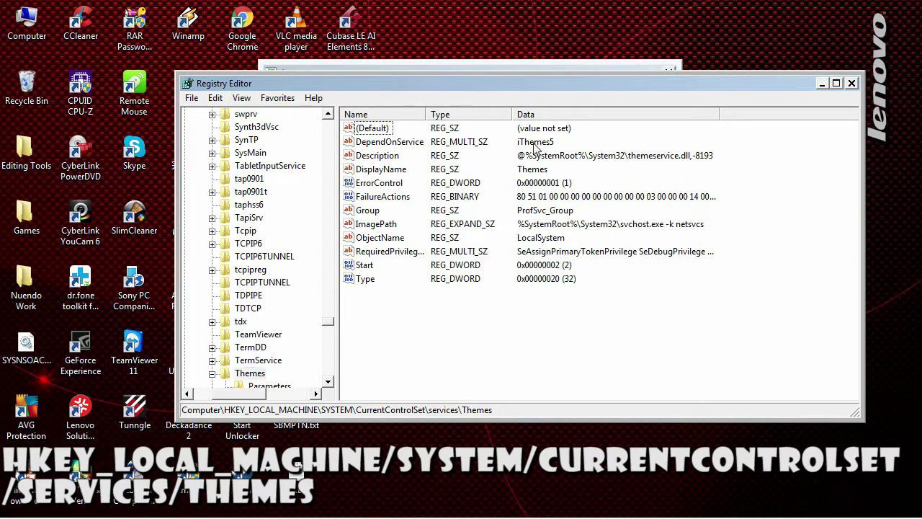
{"action": "double_click", "coordinate": [381, 147]}
{"action": "left_click", "coordinate": [283, 218]}
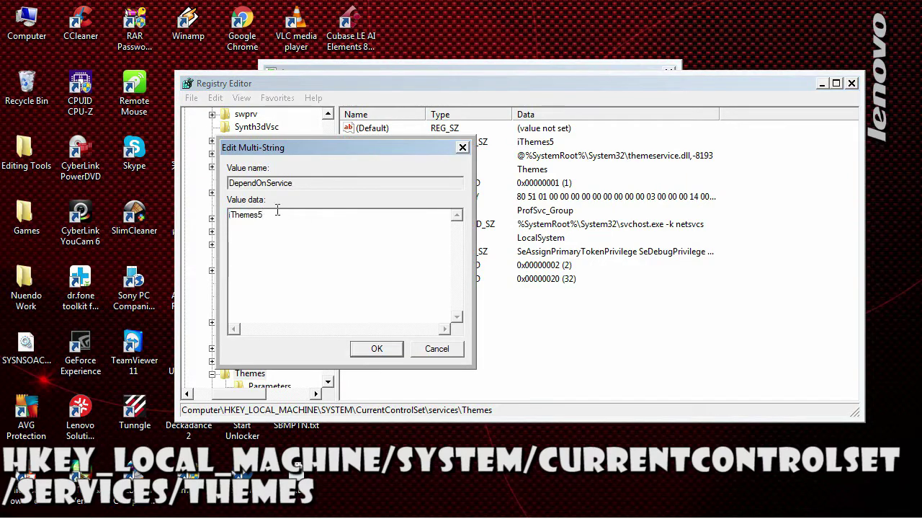
{"action": "left_click_drag", "start_coordinate": [277, 210], "coordinate": [213, 216]}
{"action": "left_click", "coordinate": [436, 348]}
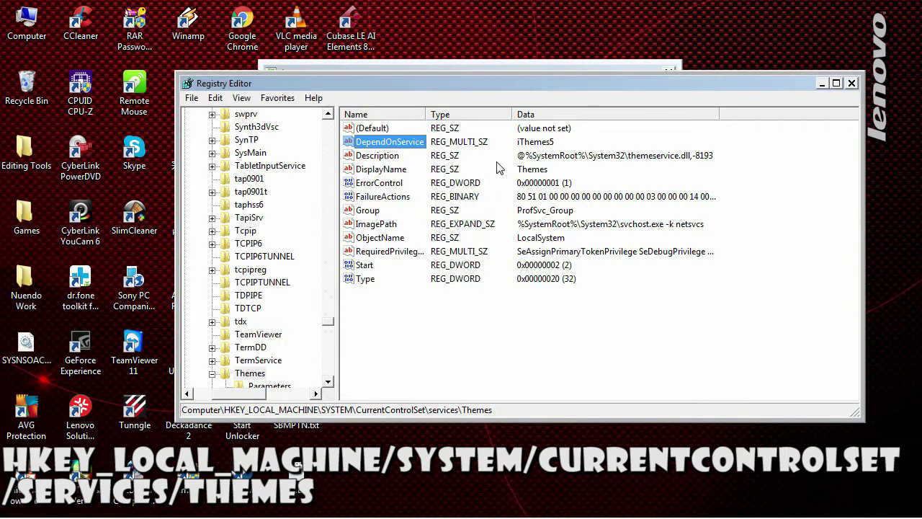
Delete the DependOnService value from the Themes key and confirm the deletion.
{"action": "right_click", "coordinate": [414, 146]}
{"action": "left_click", "coordinate": [453, 183]}
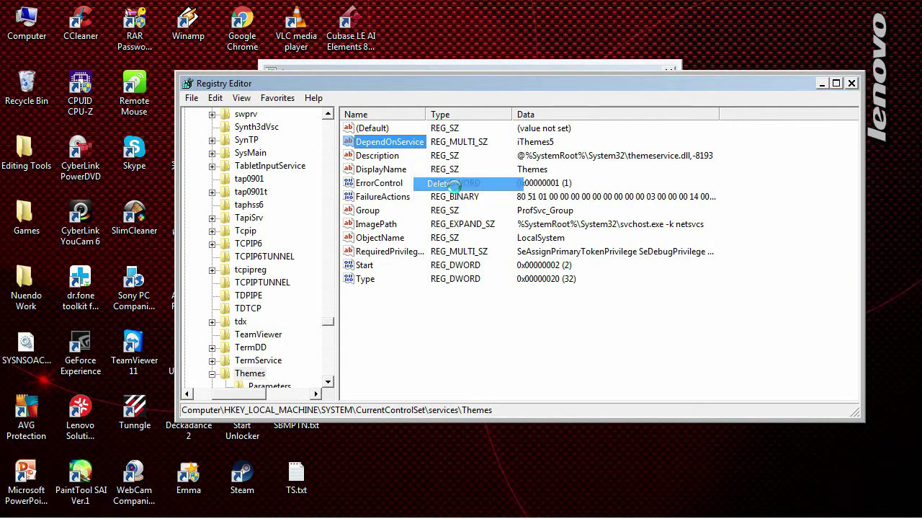
{"action": "left_click", "coordinate": [560, 269]}
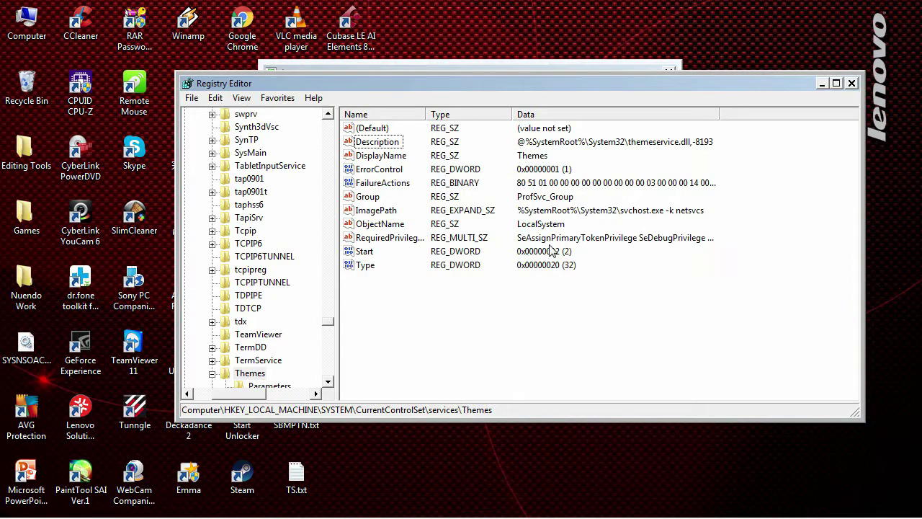
Close the Registry Editor, the Aero troubleshooter and any other window still open, back to the bare desktop.
{"action": "left_click", "coordinate": [852, 83]}
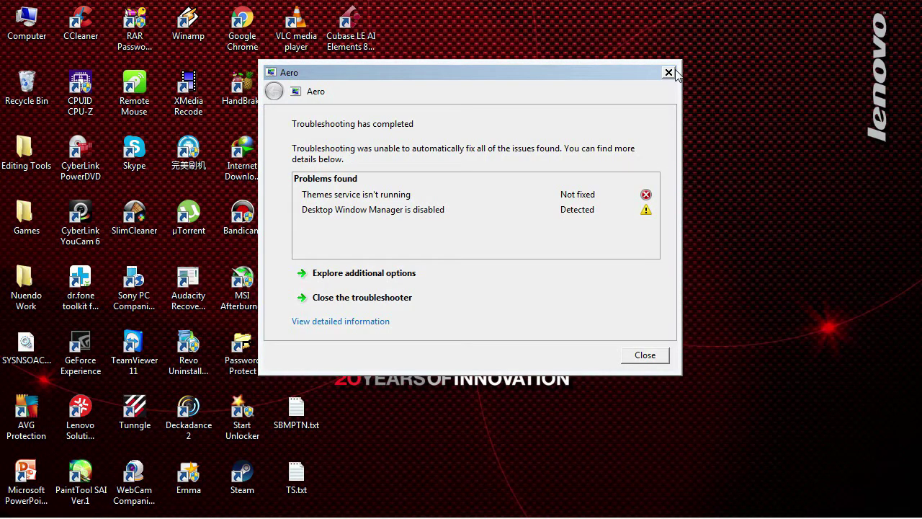
{"action": "left_click", "coordinate": [644, 360]}
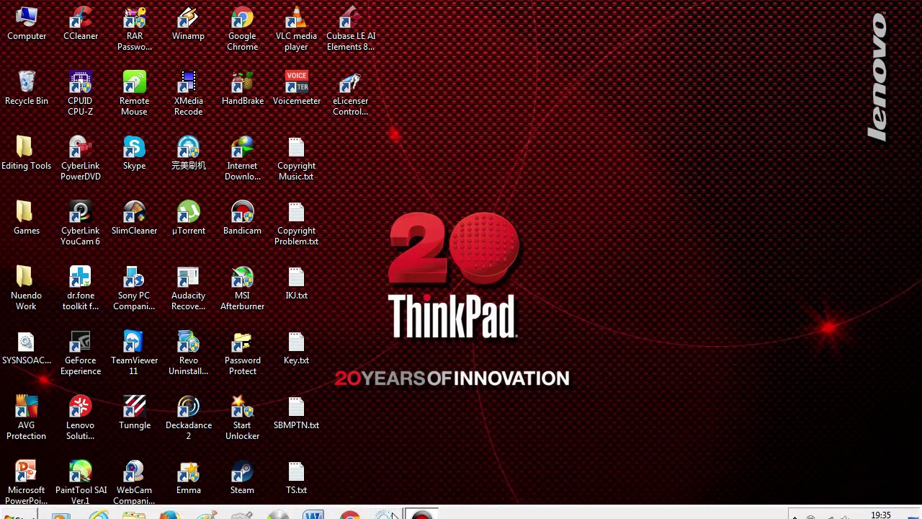
{"action": "left_click", "coordinate": [385, 503]}
{"action": "left_click", "coordinate": [913, 7]}
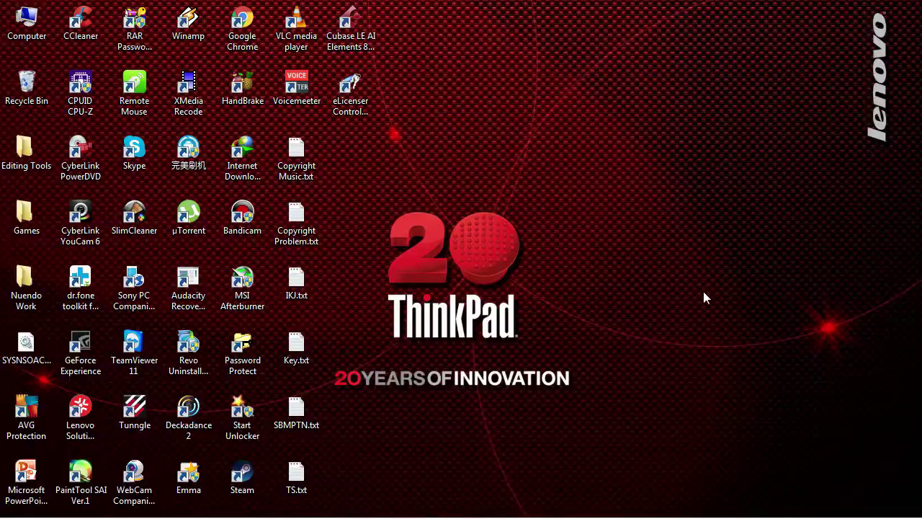
{"action": "left_click", "coordinate": [385, 509]}
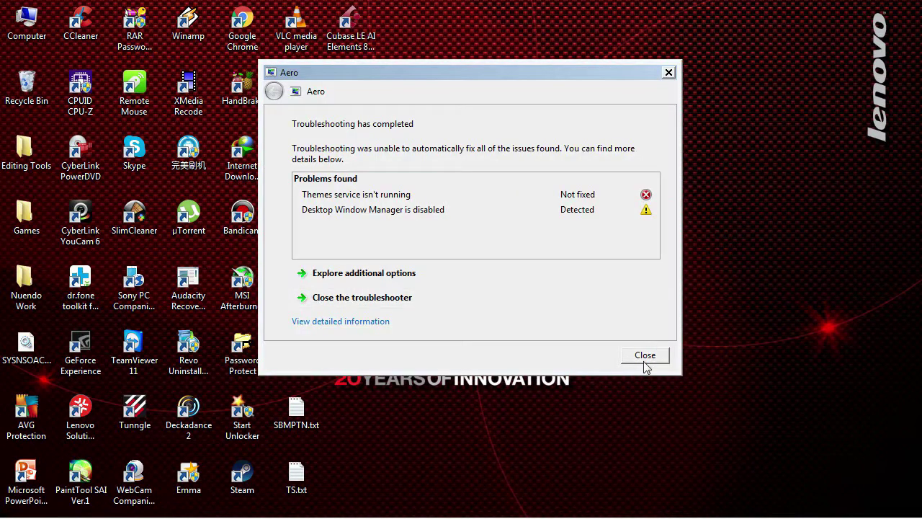
{"action": "left_click", "coordinate": [644, 355]}
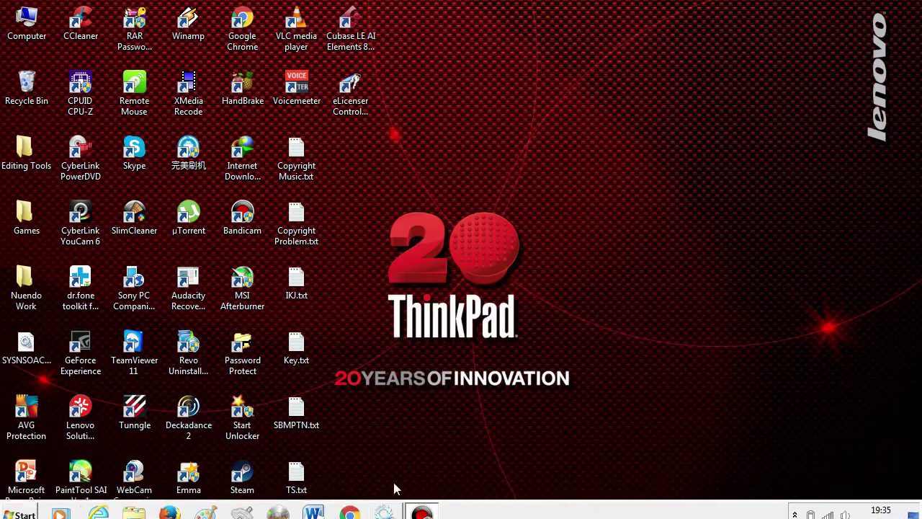
{"action": "left_click", "coordinate": [385, 503]}
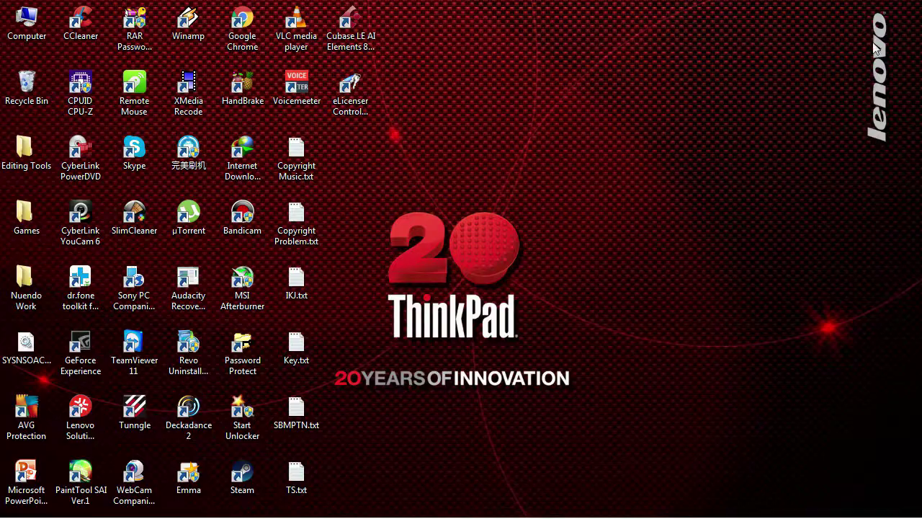
{"action": "left_click", "coordinate": [386, 504]}
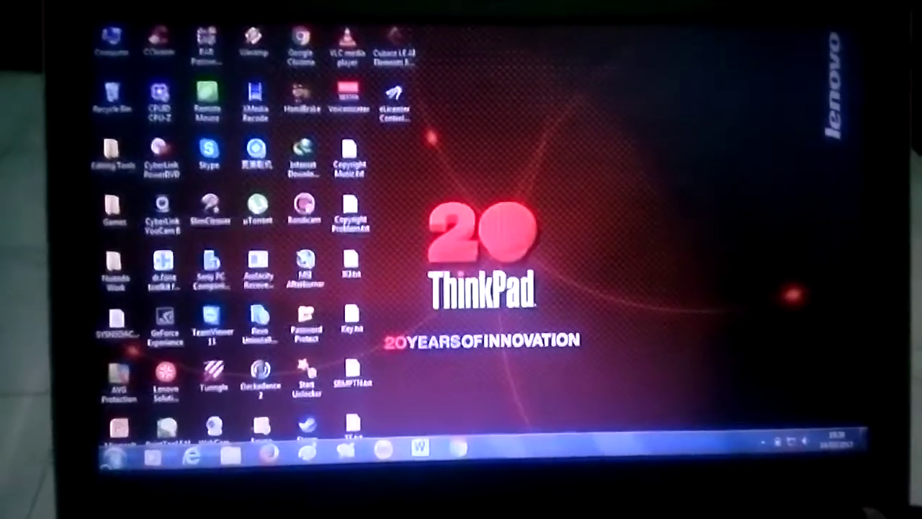
{"action": "left_click", "coordinate": [302, 194]}
{"action": "double_click", "coordinate": [286, 179]}
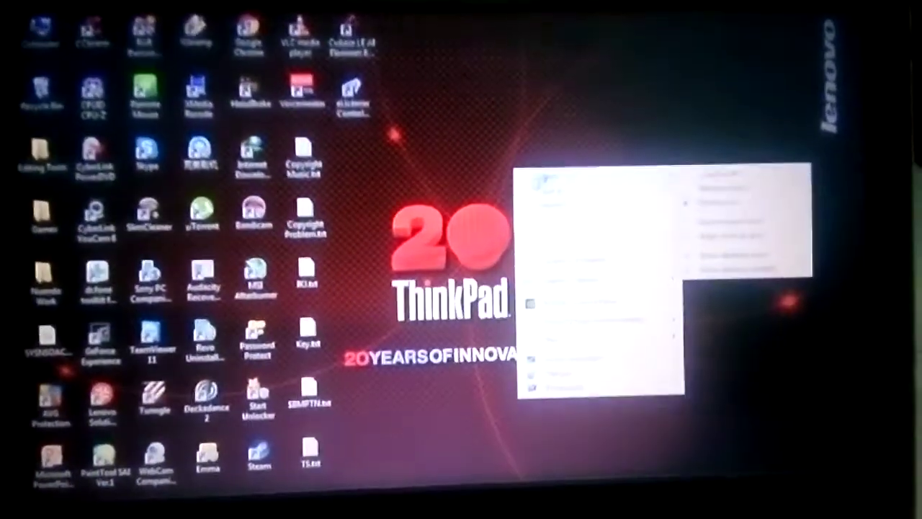
{"action": "left_click", "coordinate": [560, 206]}
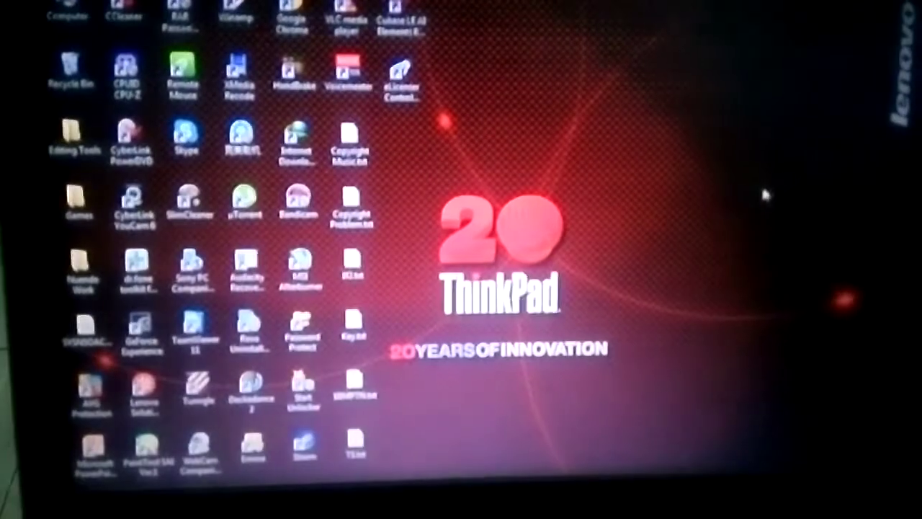
Open the desktop's context menu to reach its personalization settings.
{"action": "right_click", "coordinate": [763, 183]}
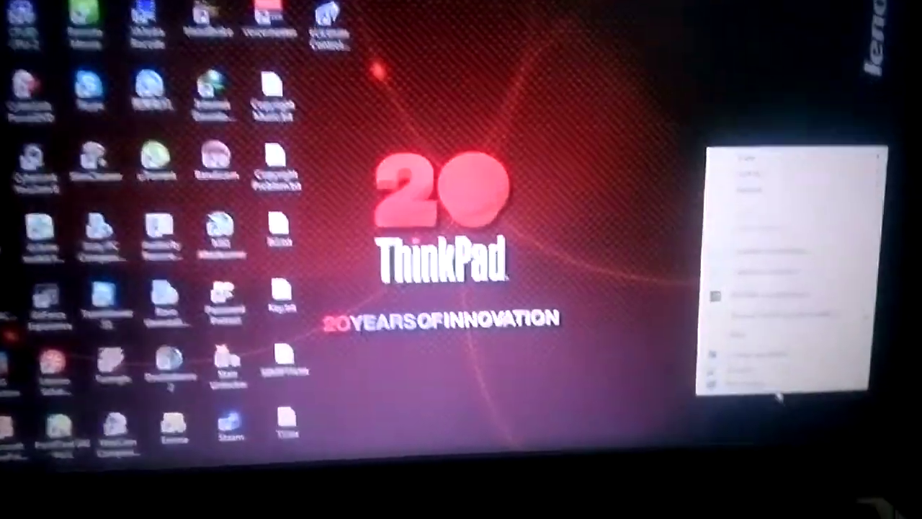